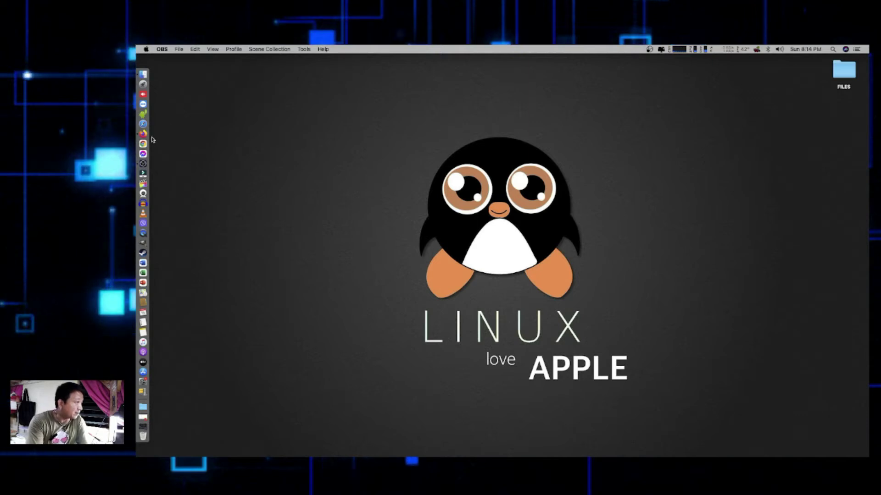
- Download Live Wallpapers.zip (85.2 MB) from Google Drive, bypassing the virus-scan warning
{"action": "left_click", "coordinate": [150, 134]}
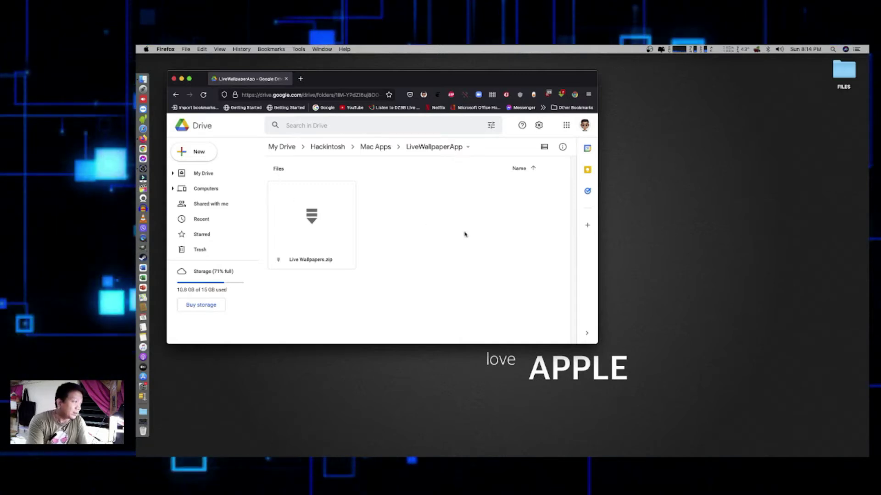
{"action": "right_click", "coordinate": [321, 227]}
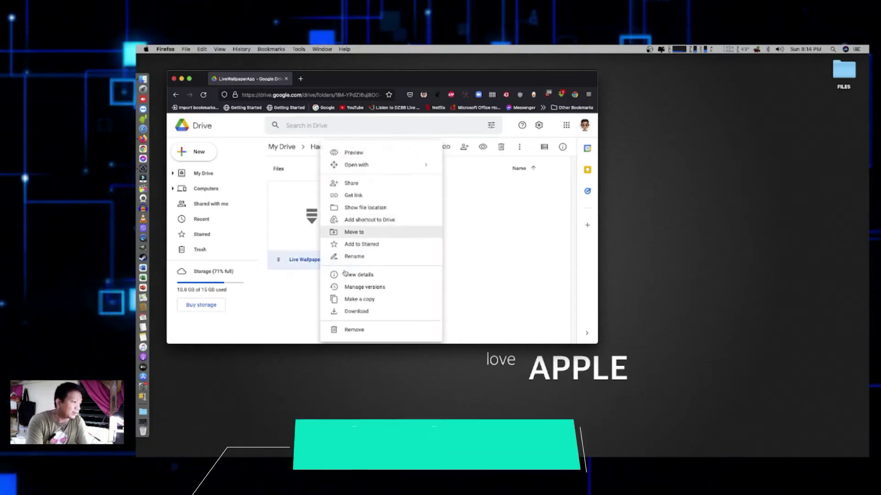
{"action": "left_click", "coordinate": [356, 312]}
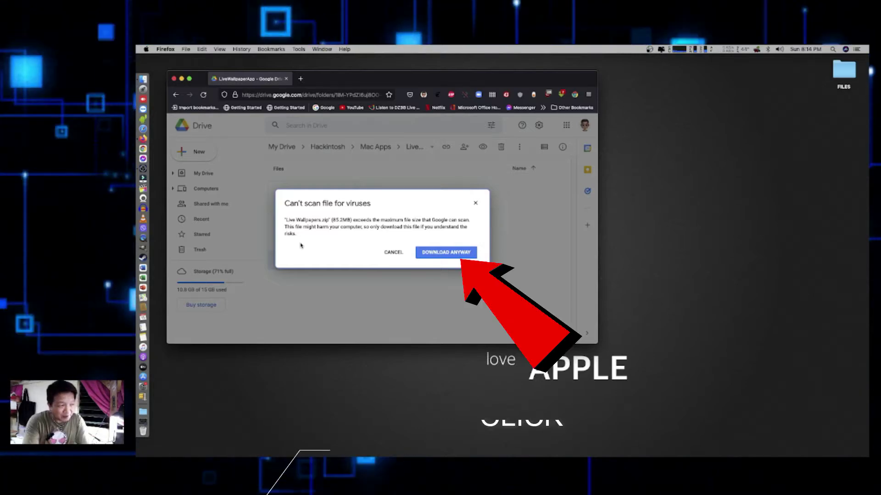
{"action": "left_click", "coordinate": [431, 253]}
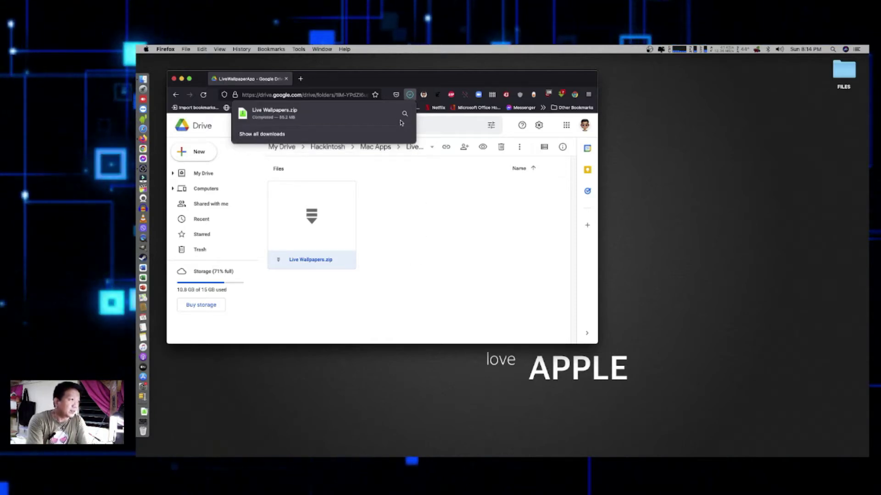
- Move Live Wallpapers.zip from Downloads onto the desktop and clear the windows away
{"action": "left_click", "coordinate": [403, 118]}
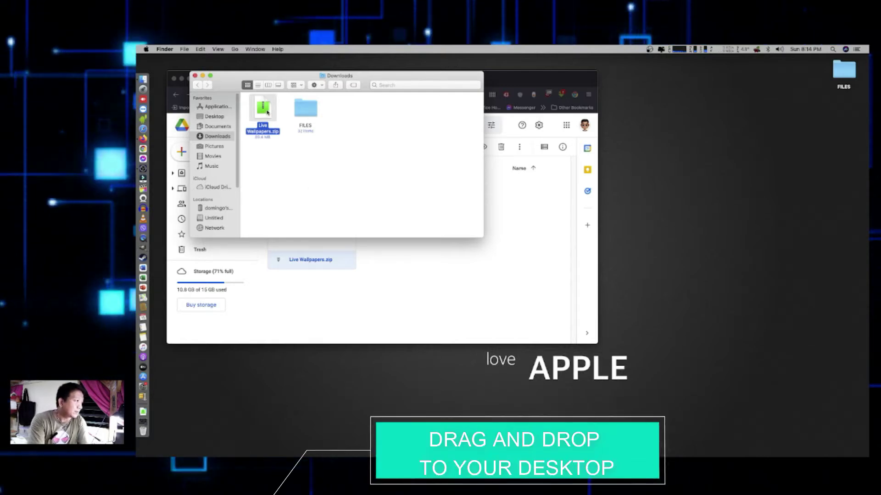
{"action": "left_click_drag", "start_coordinate": [263, 113], "coordinate": [751, 161]}
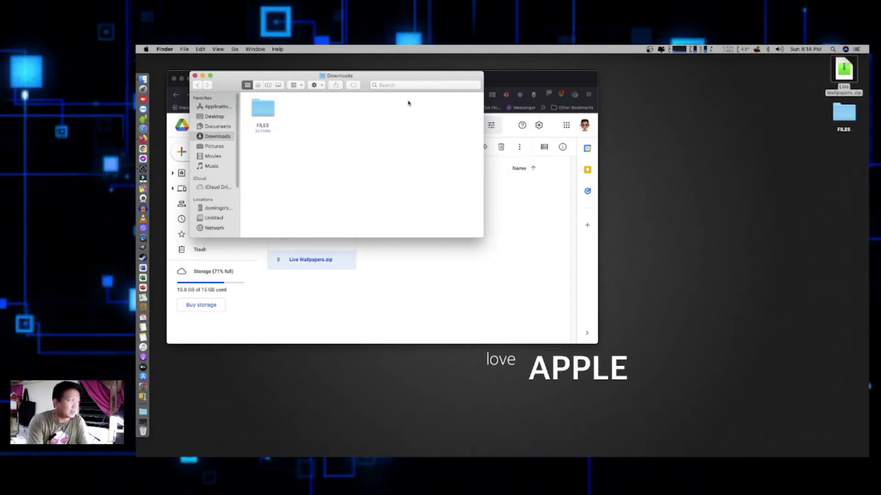
{"action": "left_click", "coordinate": [194, 76]}
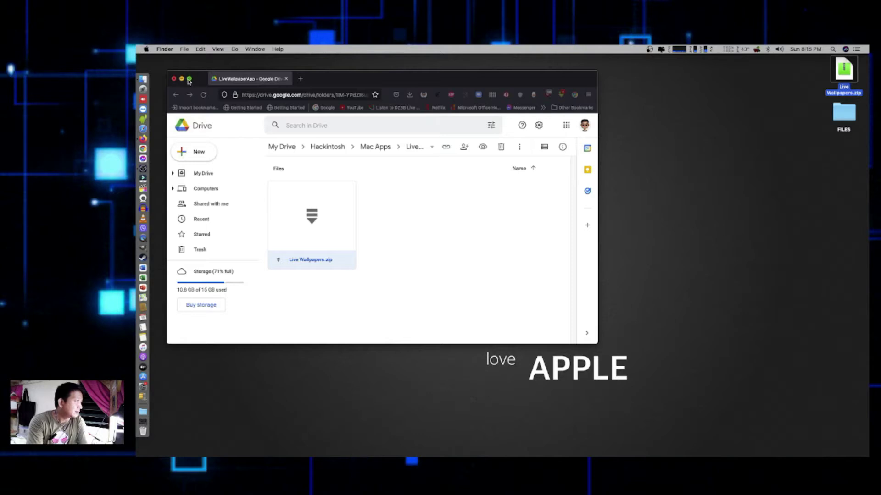
{"action": "left_click", "coordinate": [182, 79]}
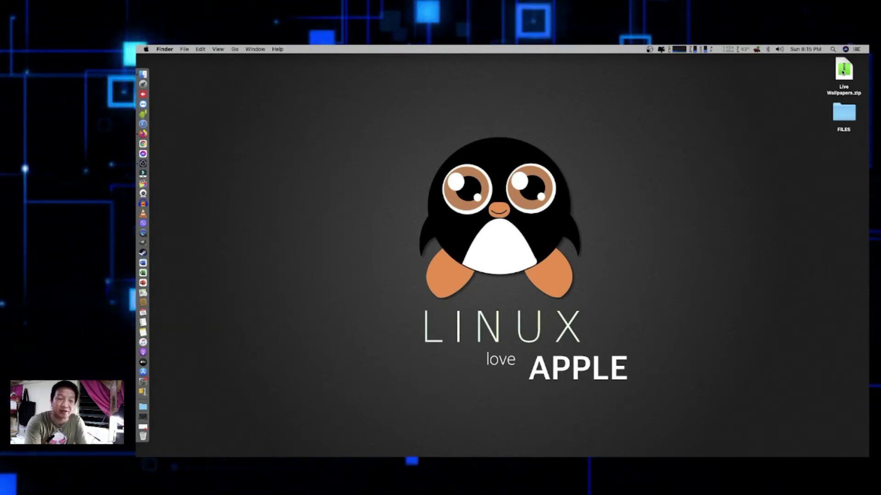
- Extract Live Wallpapers.zip on the desktop into a Live Wallpapers folder
{"action": "left_click", "coordinate": [844, 71]}
{"action": "right_click", "coordinate": [845, 71]}
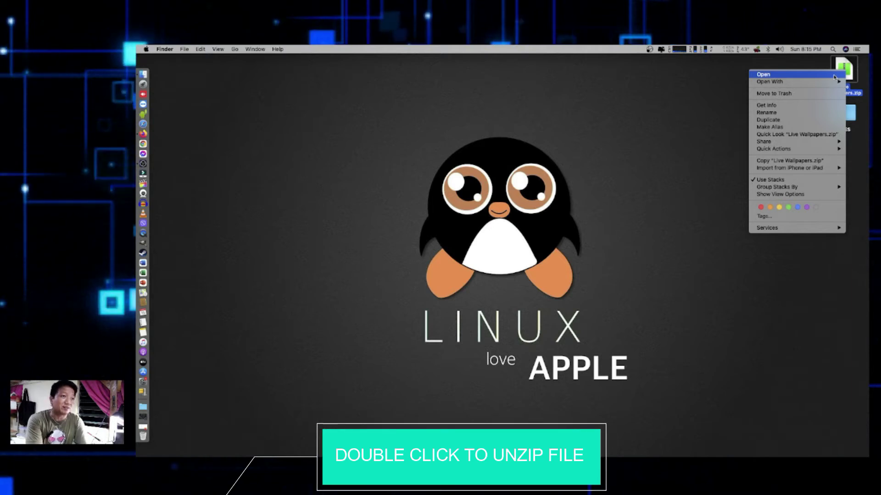
{"action": "left_click", "coordinate": [833, 75]}
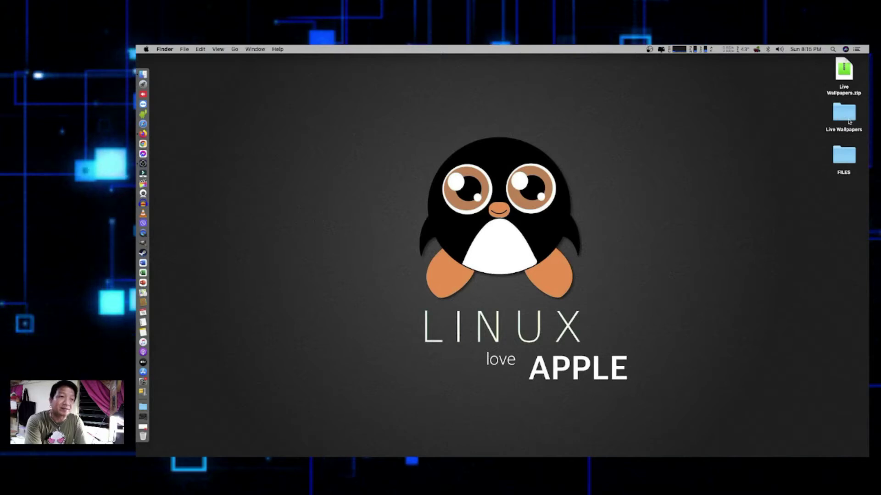
- Open the desktop's Live Wallpapers folder to reveal the three mp4 videos and Backgrounds
{"action": "double_click", "coordinate": [848, 112]}
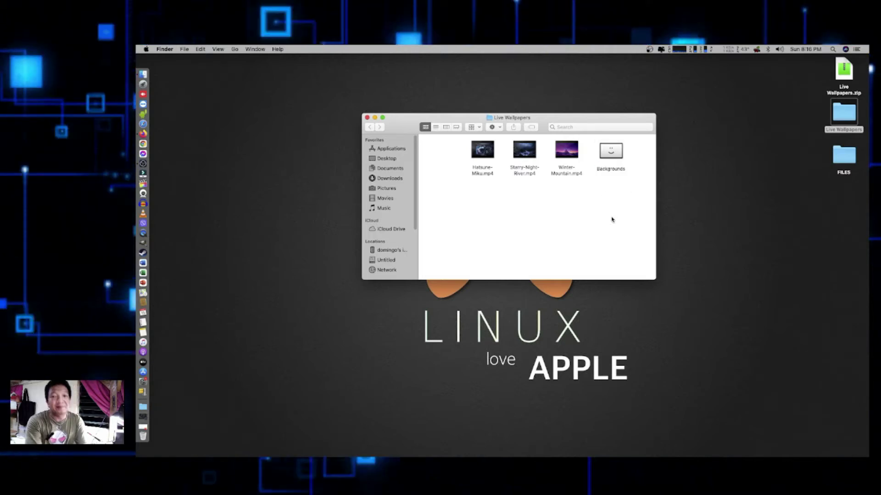
- Move the Backgrounds app into Applications and the Live Wallpapers folder into Pictures
{"action": "left_click", "coordinate": [611, 149]}
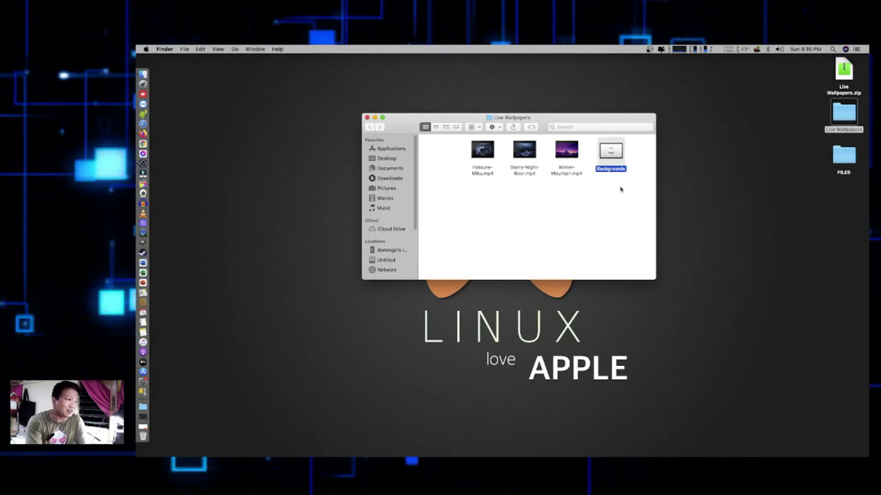
{"action": "left_click_drag", "start_coordinate": [615, 161], "coordinate": [405, 150]}
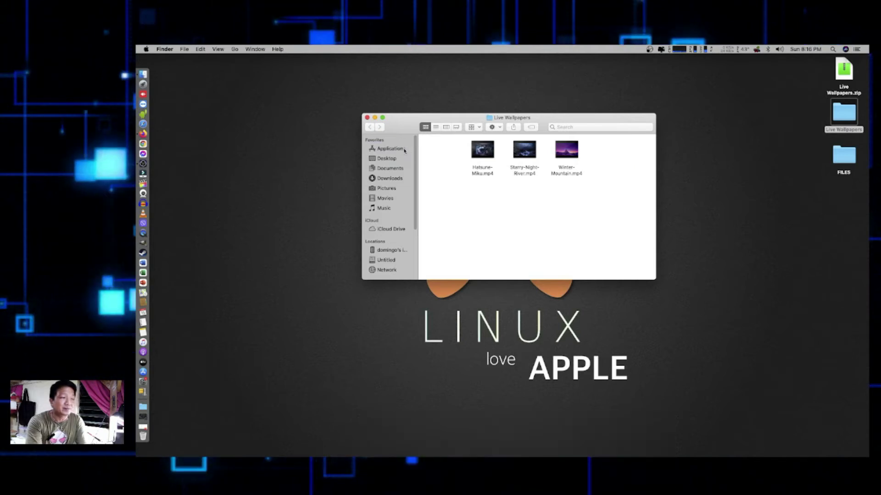
{"action": "left_click", "coordinate": [386, 188]}
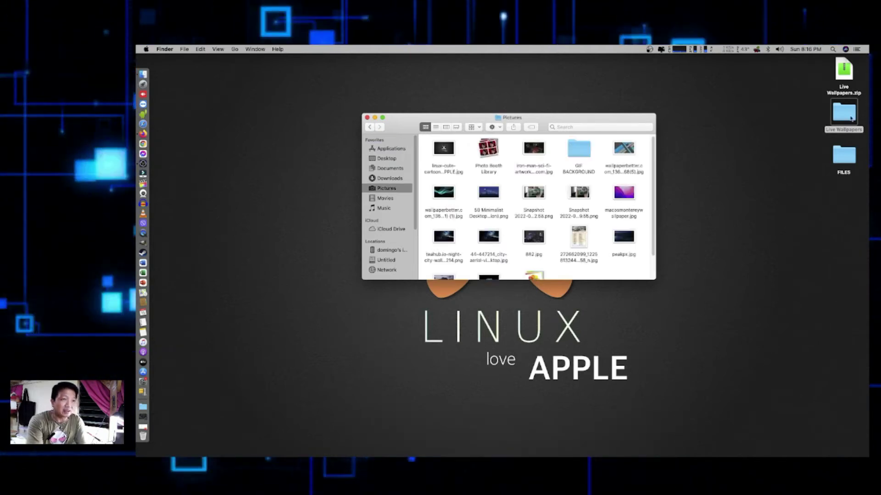
{"action": "left_click_drag", "start_coordinate": [843, 112], "coordinate": [638, 257]}
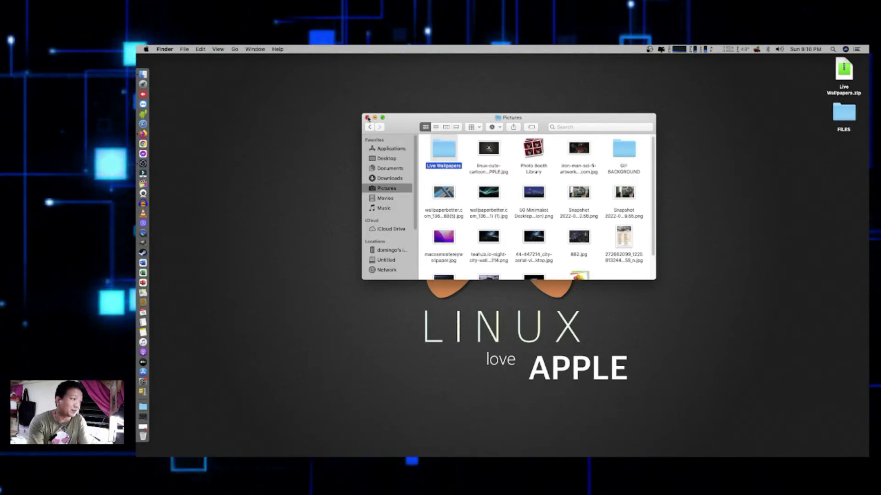
{"action": "left_click", "coordinate": [386, 149]}
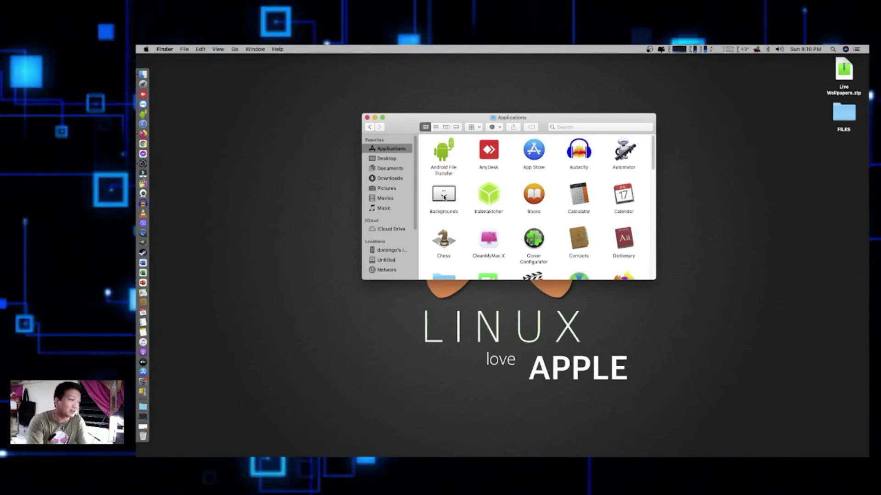
- Launch Backgrounds past the internet-download warning, minimize Finder, and allow open at login
{"action": "right_click", "coordinate": [444, 198]}
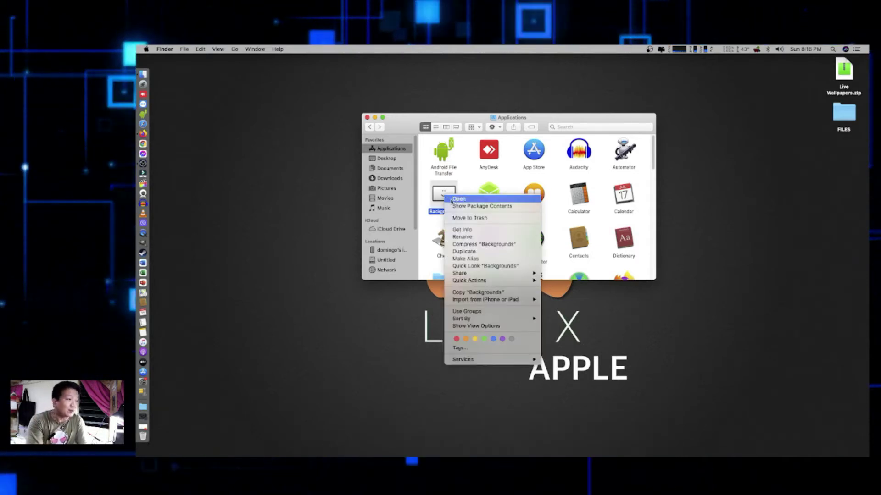
{"action": "left_click", "coordinate": [457, 199]}
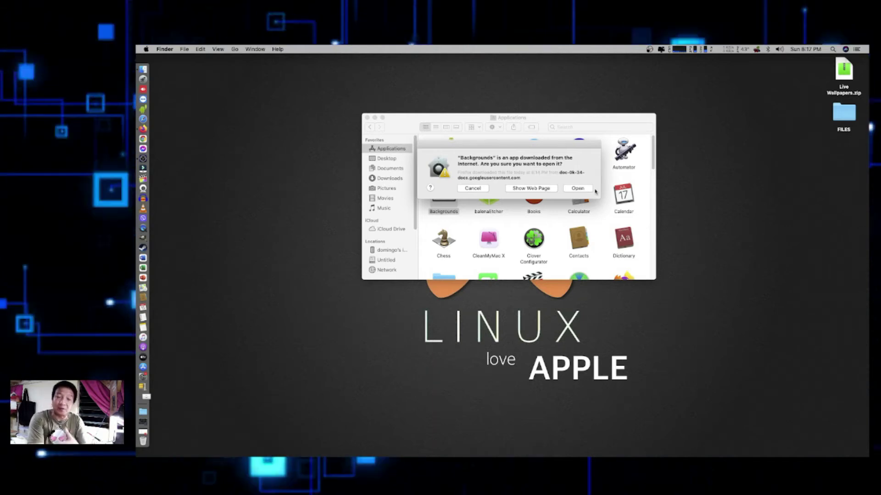
{"action": "left_click", "coordinate": [581, 188]}
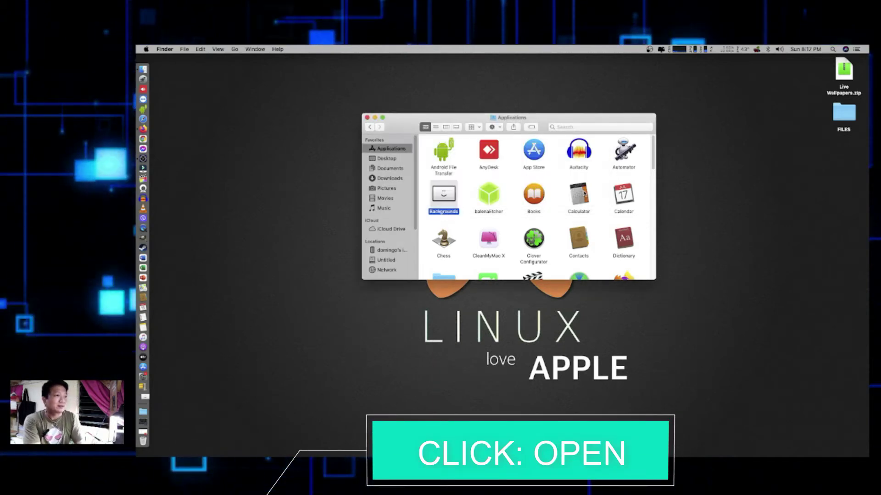
{"action": "left_click", "coordinate": [375, 119]}
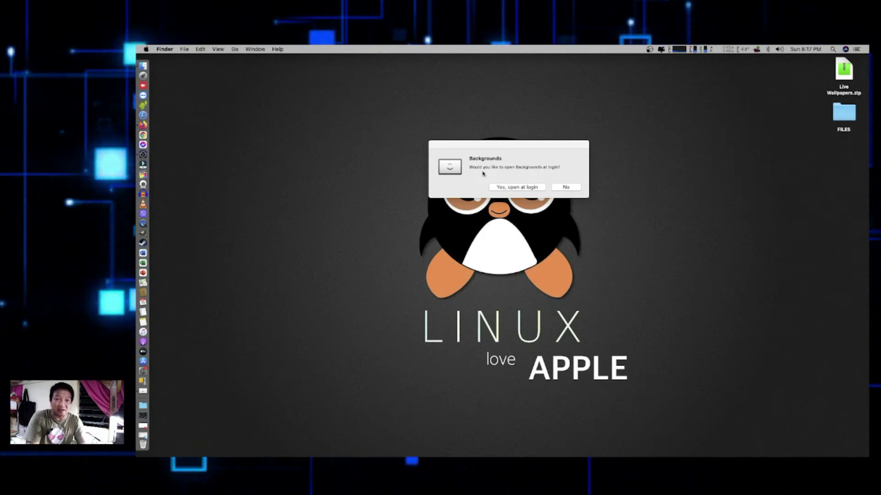
{"action": "left_click", "coordinate": [508, 188]}
- Confirm open at login, scroll through the What's New notes, and dismiss them with Continue
{"action": "left_click", "coordinate": [507, 188]}
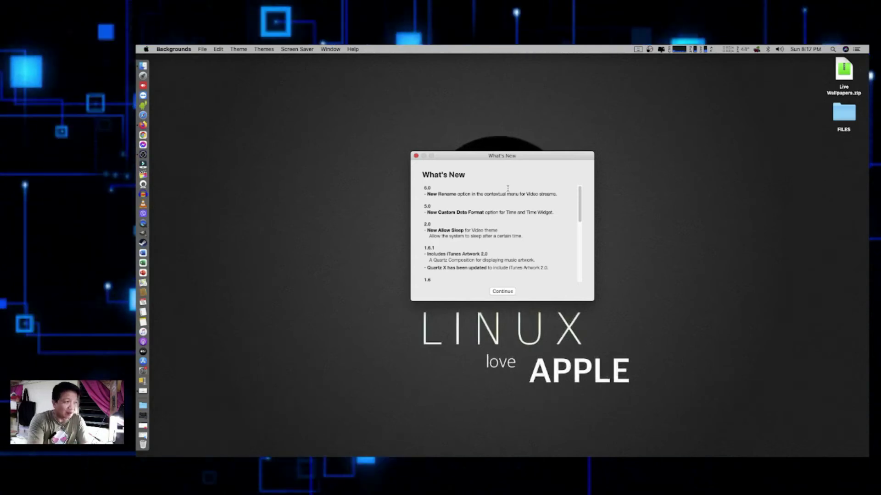
{"action": "scroll", "coordinate": [523, 210], "scroll_direction": "down", "scroll_amount": 2}
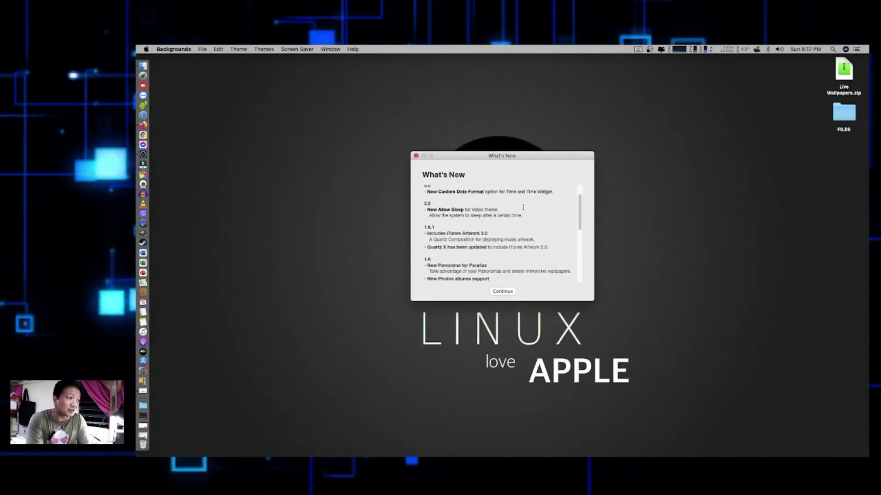
{"action": "scroll", "coordinate": [522, 208], "scroll_direction": "down", "scroll_amount": 2}
{"action": "left_click", "coordinate": [502, 291]}
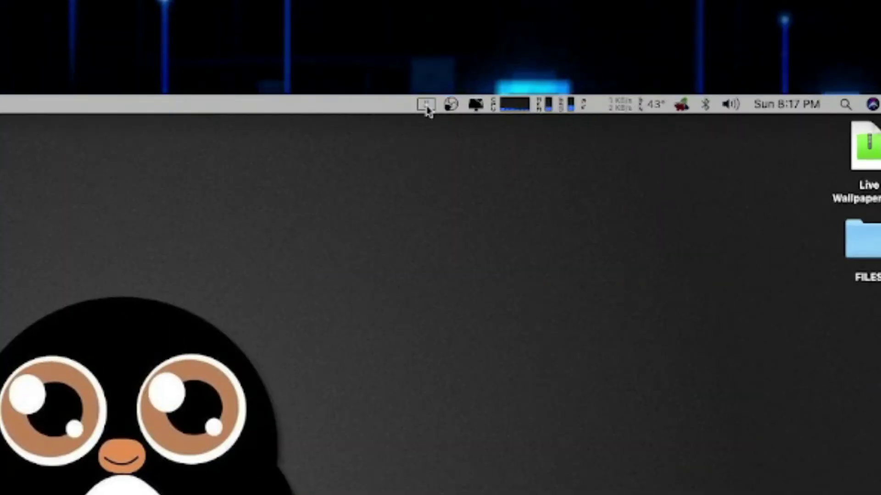
- Switch the Backgrounds wallpaper theme from Parallax to Video
{"action": "left_click", "coordinate": [426, 105]}
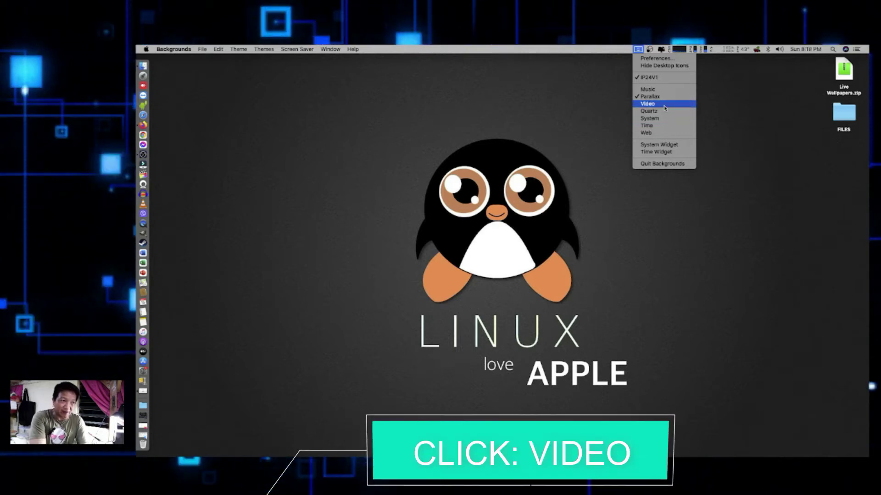
{"action": "left_click", "coordinate": [665, 103]}
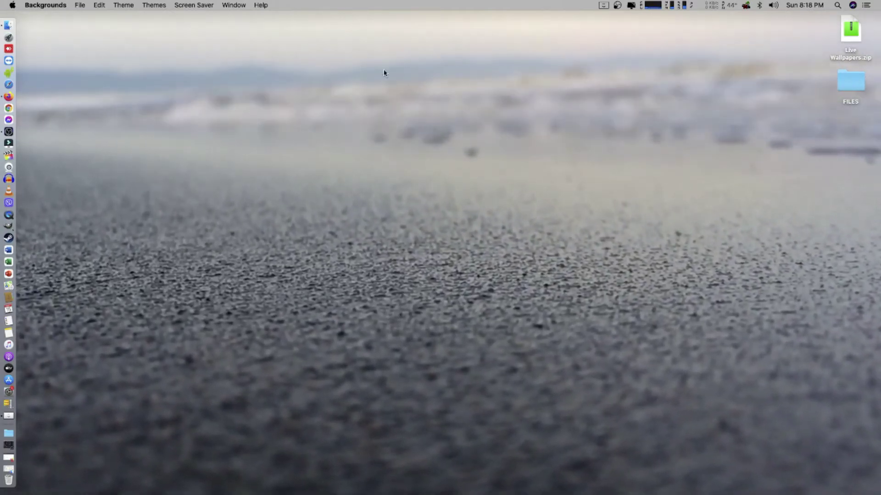
- Move the Finder Applications window to the upper left and minimize it to the Dock
{"action": "left_click", "coordinate": [8, 25]}
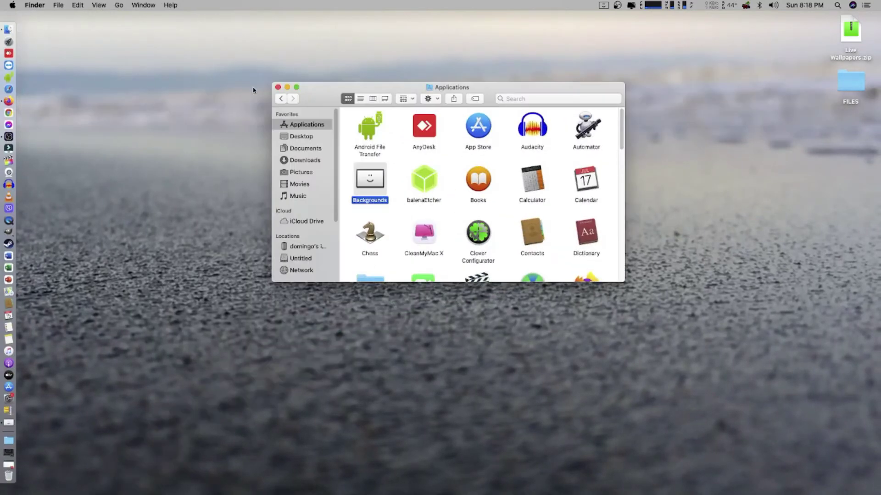
{"action": "left_click_drag", "start_coordinate": [323, 83], "coordinate": [135, 37]}
{"action": "left_click", "coordinate": [99, 41]}
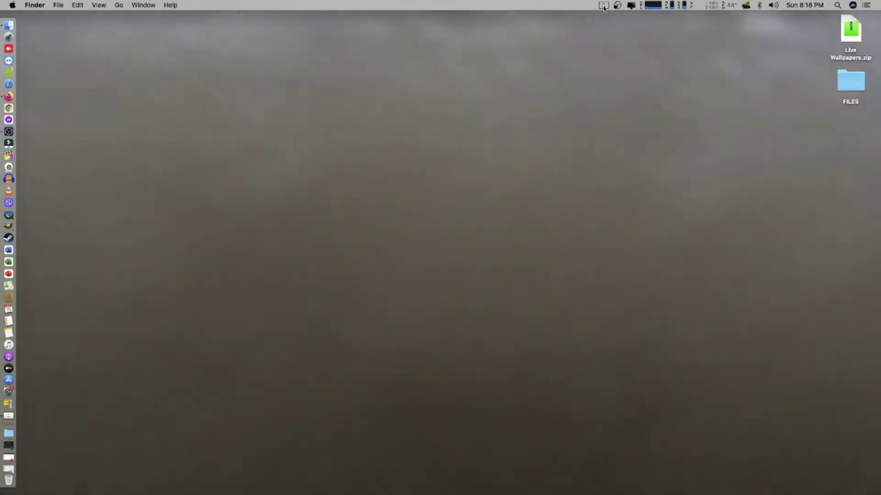
- Open Backgrounds Preferences on the Video themes and select Harmony in the Name list
{"action": "right_click", "coordinate": [604, 5]}
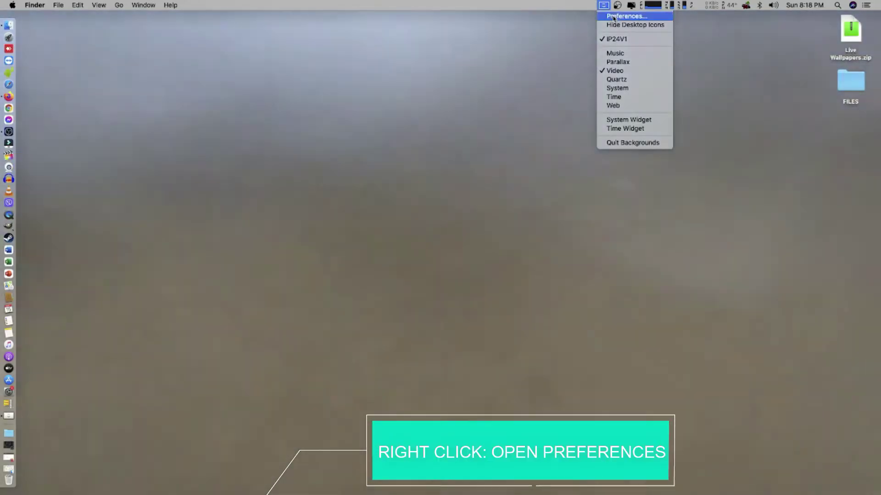
{"action": "left_click", "coordinate": [613, 16]}
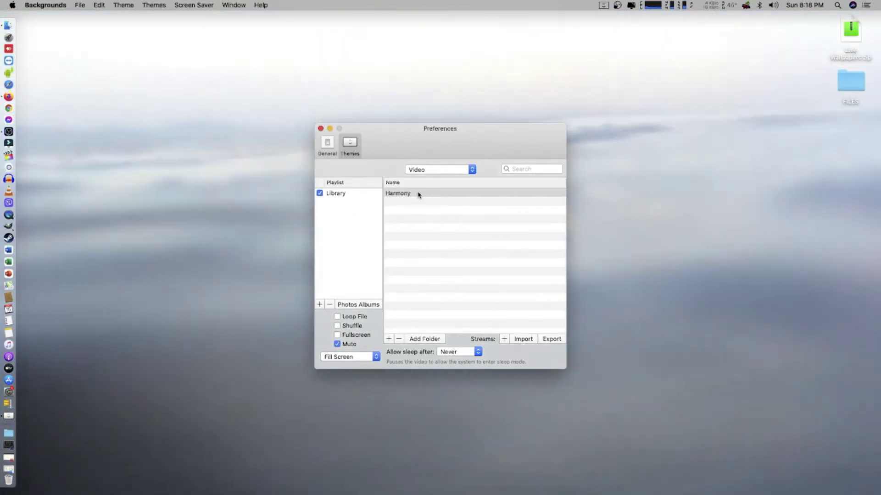
{"action": "left_click", "coordinate": [418, 195]}
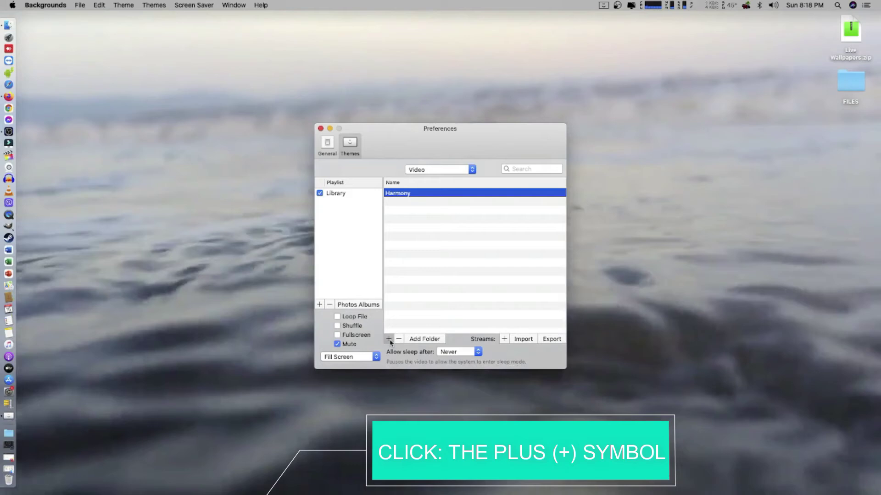
- Import Hatsune-Miku.mp4, Starry-Night-River.mp4 and Winter-Mountain.mp4 from Pictures > Live Wallpapers
{"action": "left_click", "coordinate": [389, 339]}
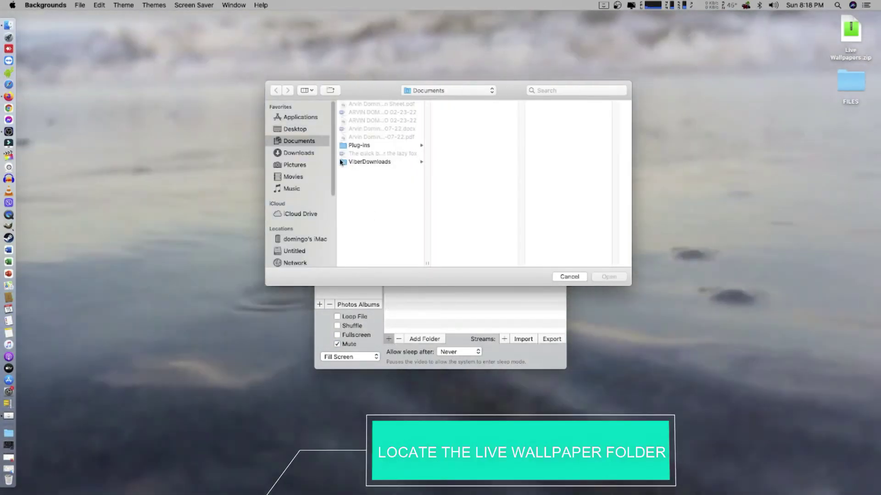
{"action": "left_click", "coordinate": [304, 167]}
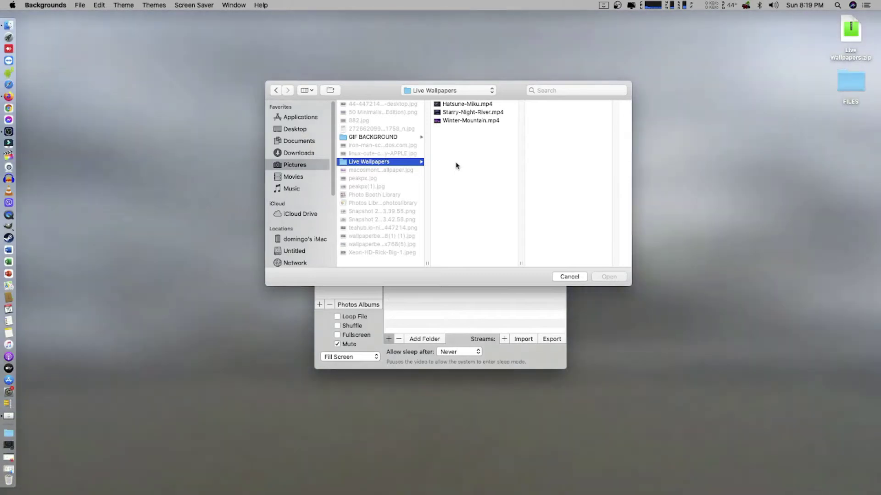
{"action": "left_click", "coordinate": [453, 159]}
{"action": "left_click_drag", "start_coordinate": [457, 110], "coordinate": [457, 104]}
{"action": "left_click", "coordinate": [608, 277]}
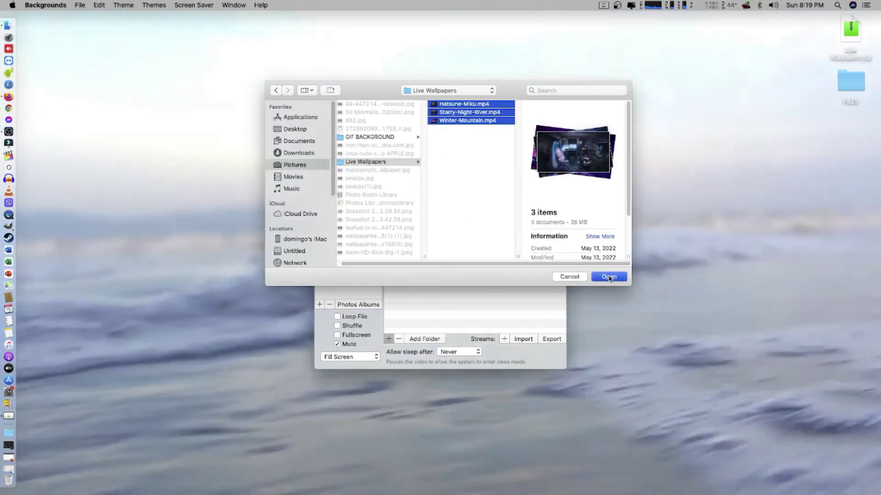
{"action": "left_click", "coordinate": [608, 277]}
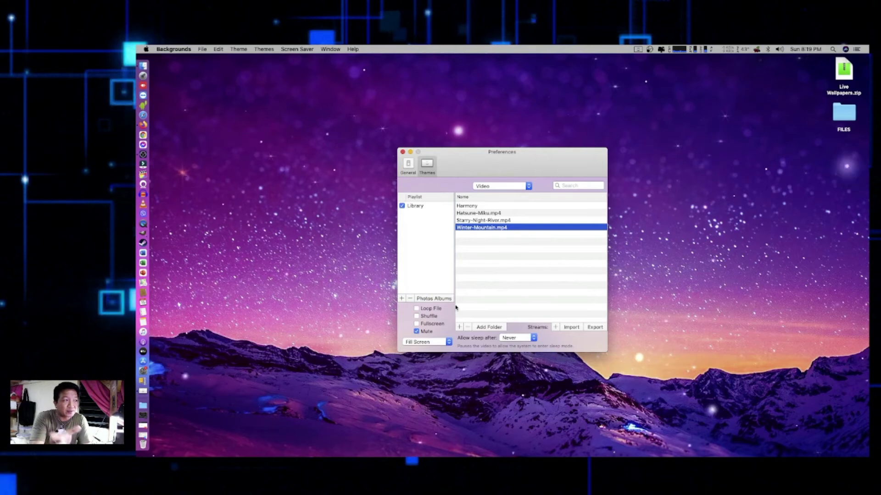
{"action": "left_click", "coordinate": [243, 241]}
{"action": "key", "text": "l"}
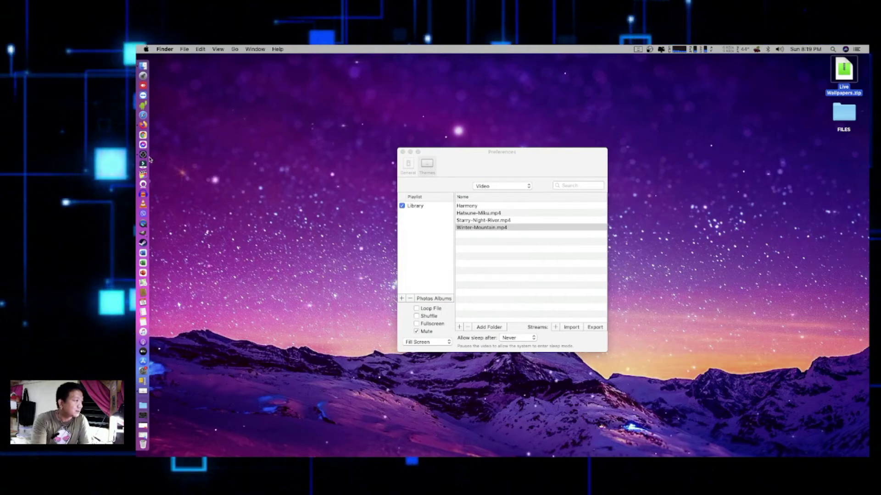
{"action": "left_click", "coordinate": [152, 163]}
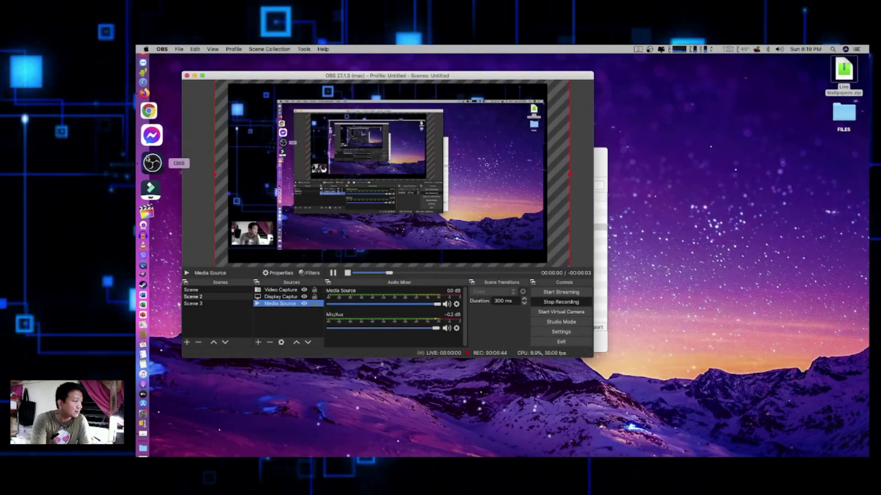
{"action": "left_click", "coordinate": [193, 76]}
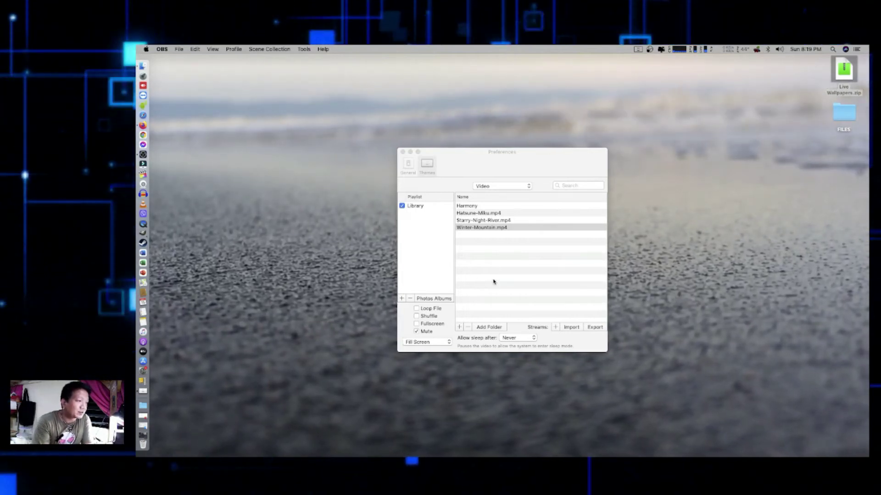
- Play Winter-Mountain.mp4 as the wallpaper with Loop File ticked, and move Preferences to the upper left
{"action": "left_click", "coordinate": [489, 228]}
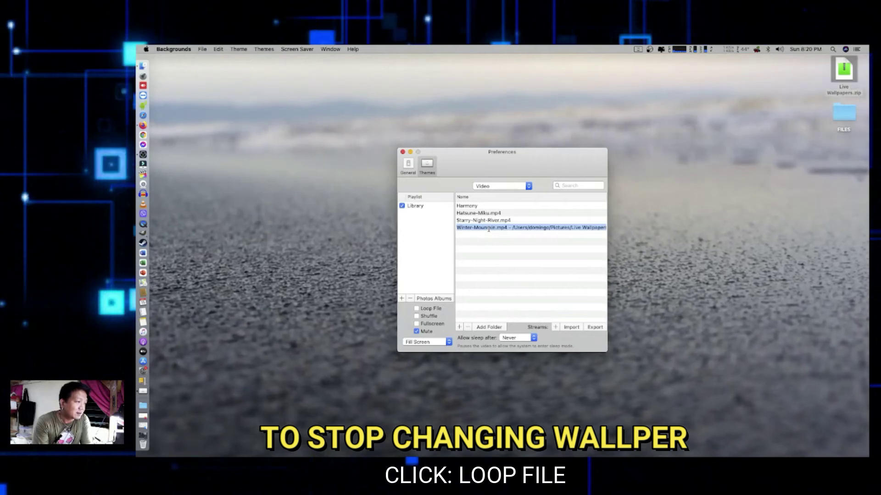
{"action": "left_click", "coordinate": [488, 228]}
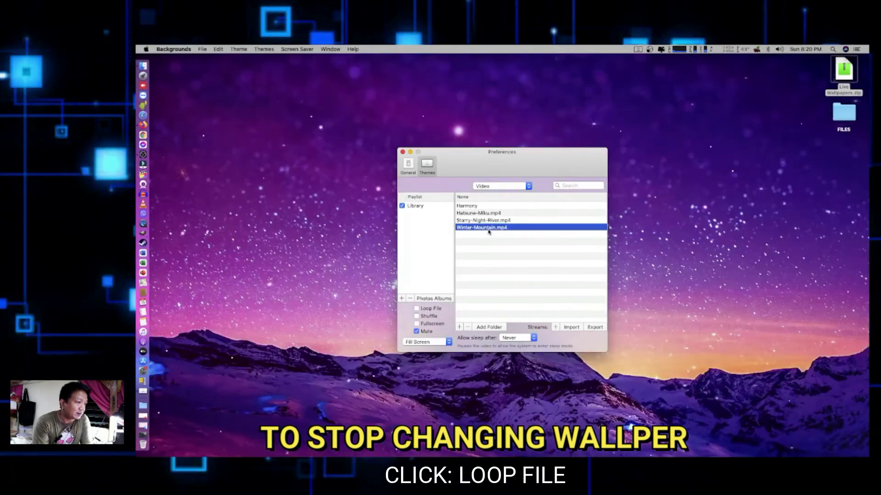
{"action": "left_click", "coordinate": [417, 308]}
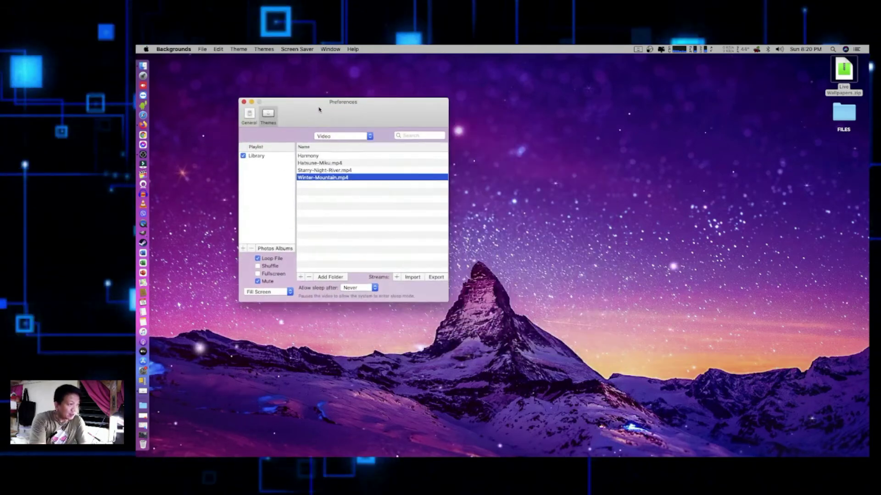
{"action": "left_click_drag", "start_coordinate": [296, 103], "coordinate": [251, 87]}
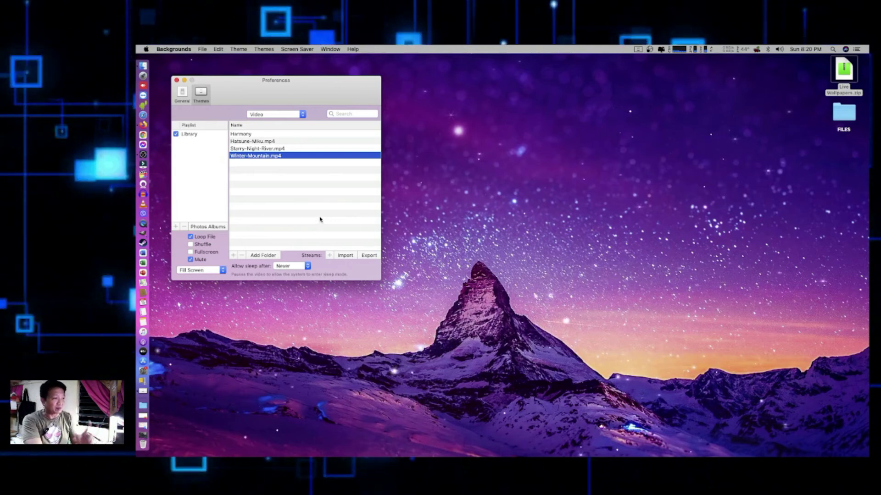
- Choose Starry-Night-River.mp4 as the wallpaper video and close the Preferences window
{"action": "left_click", "coordinate": [297, 149]}
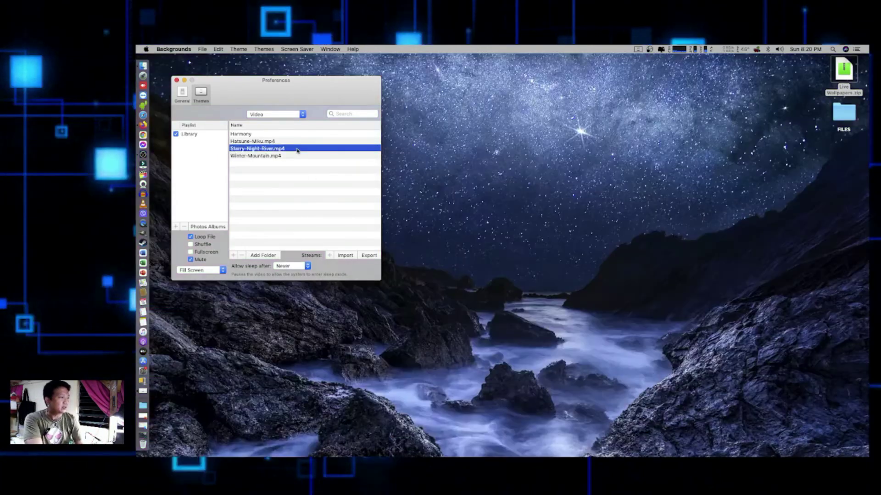
{"action": "left_click", "coordinate": [184, 81]}
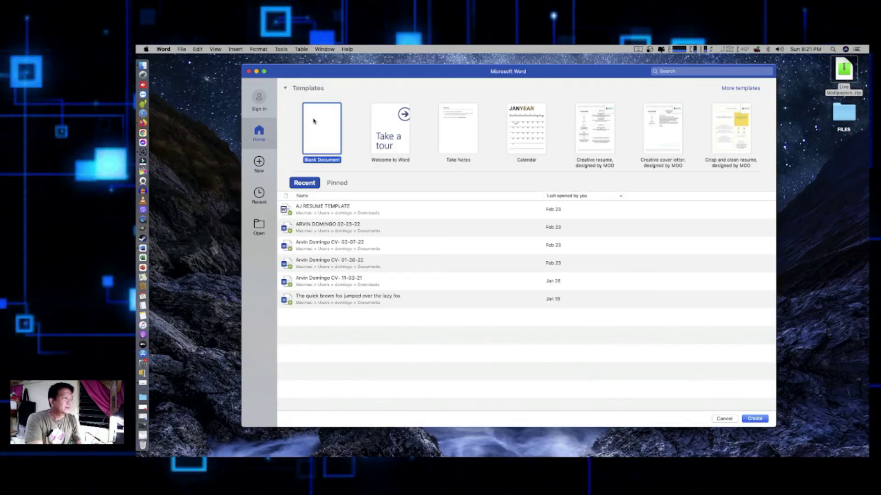
- Create a blank Word document with the text THE QUICK BROWN FOX and shift its window right
{"action": "double_click", "coordinate": [313, 120]}
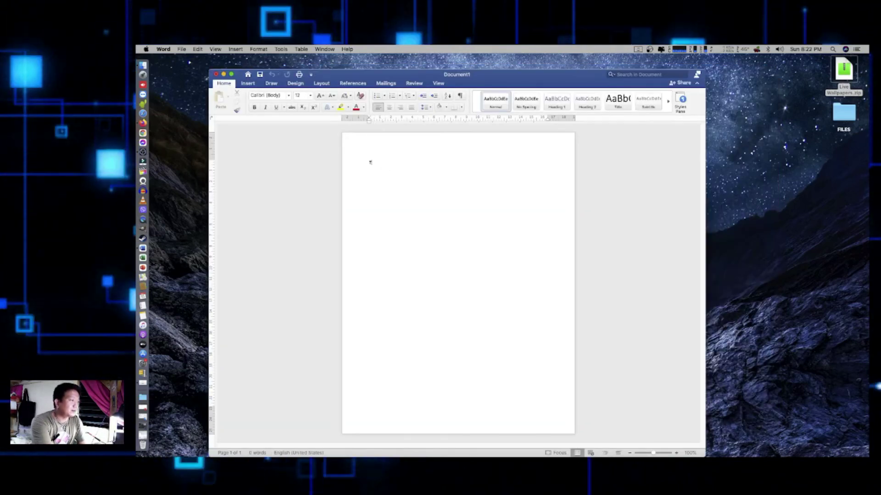
{"action": "type", "text": "THE QUICK B"}
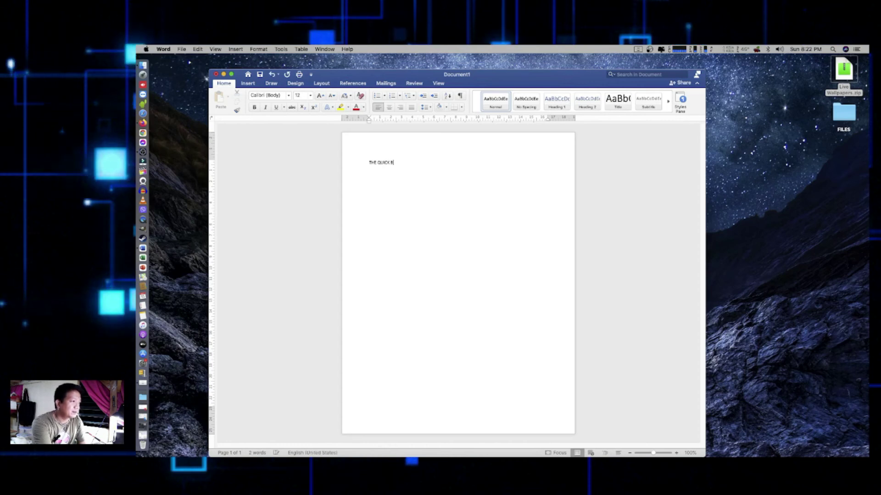
{"action": "type", "text": "ROWN FOX"}
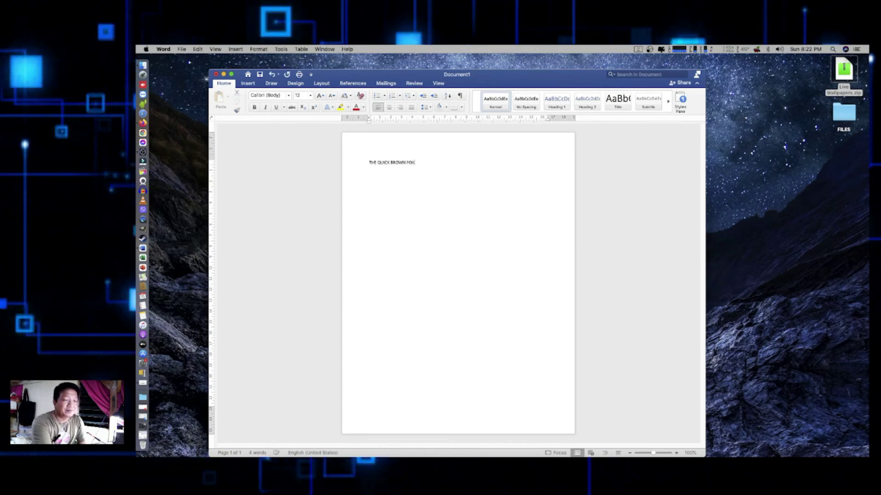
{"action": "left_click_drag", "start_coordinate": [512, 78], "coordinate": [579, 83]}
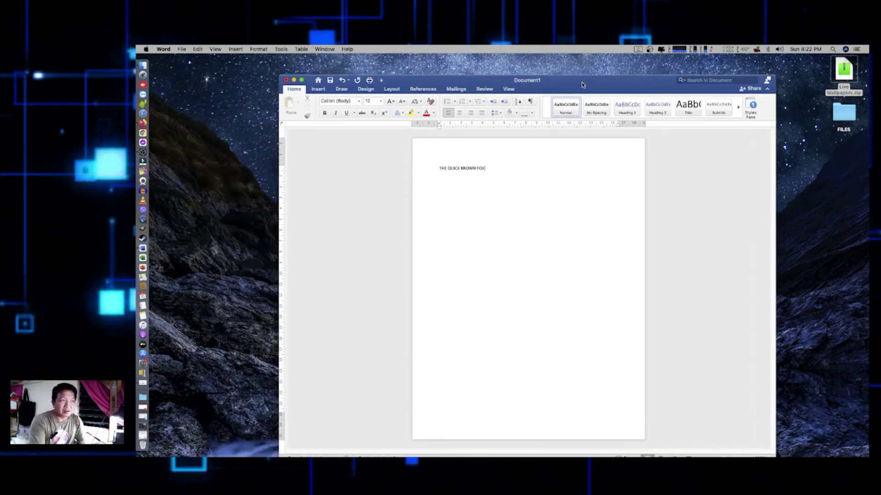
{"action": "left_click", "coordinate": [290, 80]}
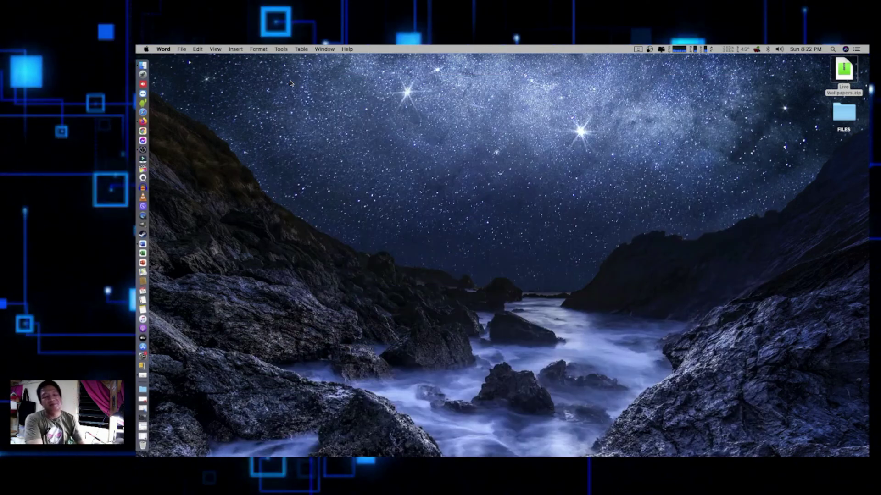